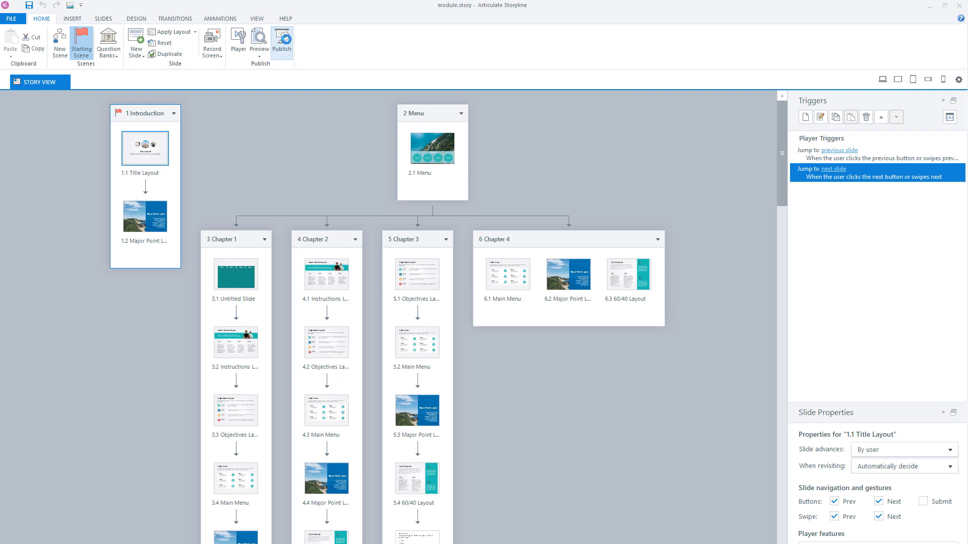
Review the publish options, switching between Create a new item and Publish a new version of the module
left_click(283, 40)
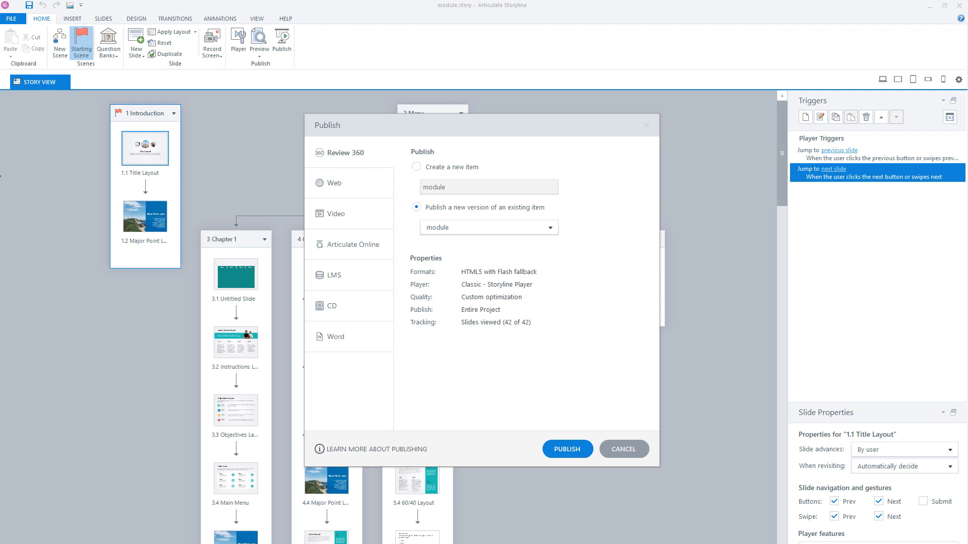
left_click(415, 167)
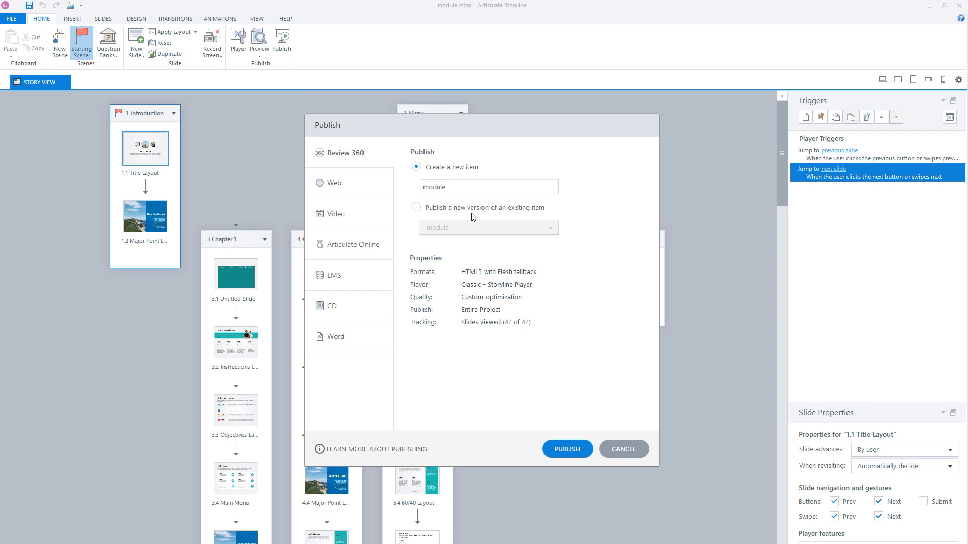
left_click(417, 207)
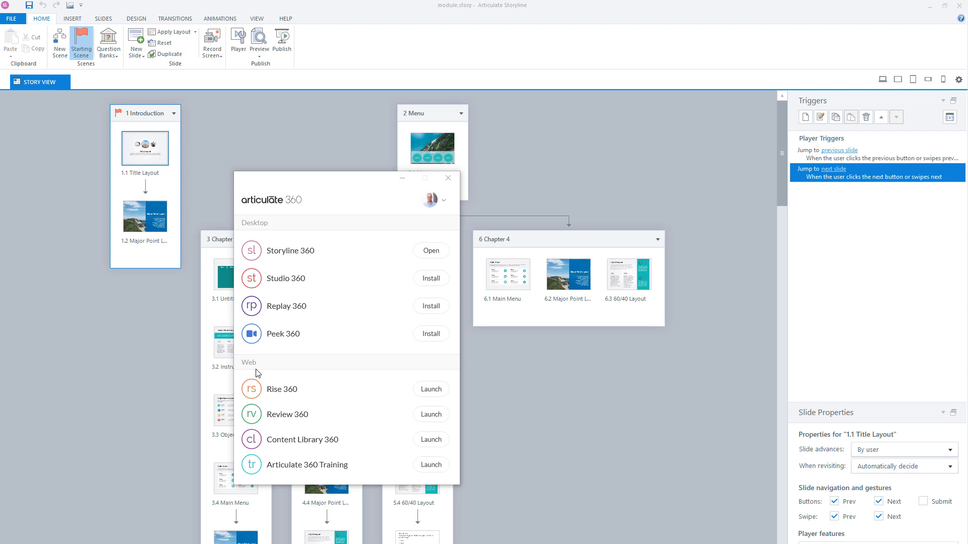
Launch Review 360 in the browser from the Articulate 360 app list
left_click(432, 414)
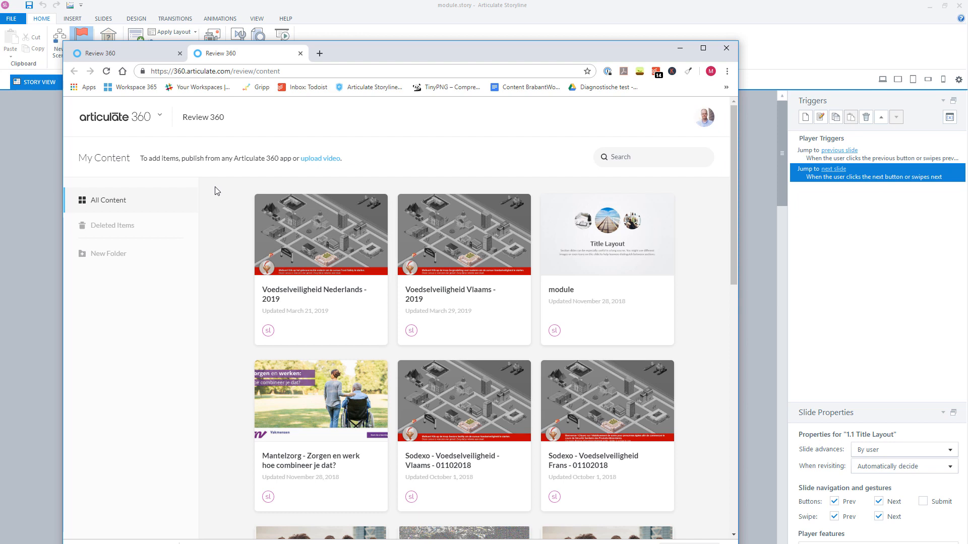
Maximize the Chrome window so the My Content grid fills the screen
key("super+Up")
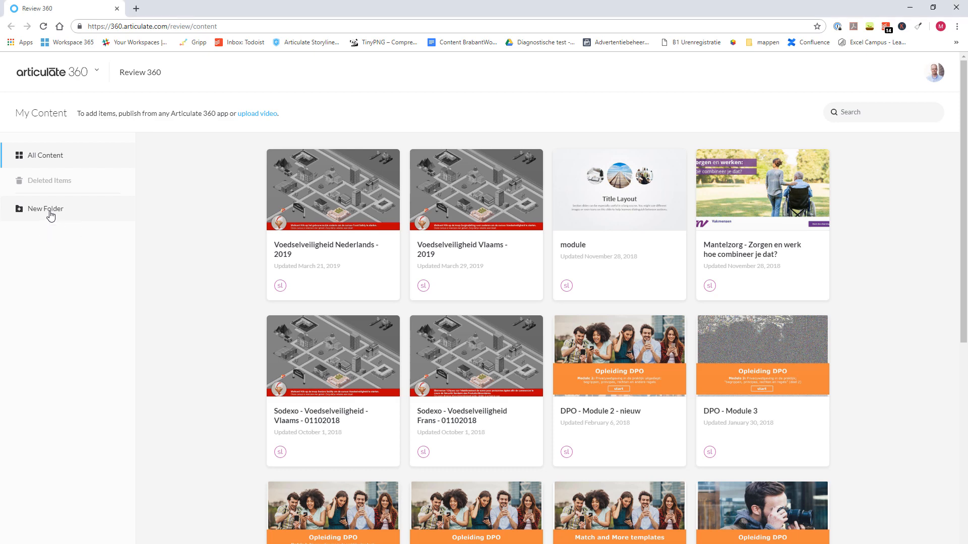
Create a new My Content folder titled storyline and look inside it
left_click(43, 213)
left_click(425, 270)
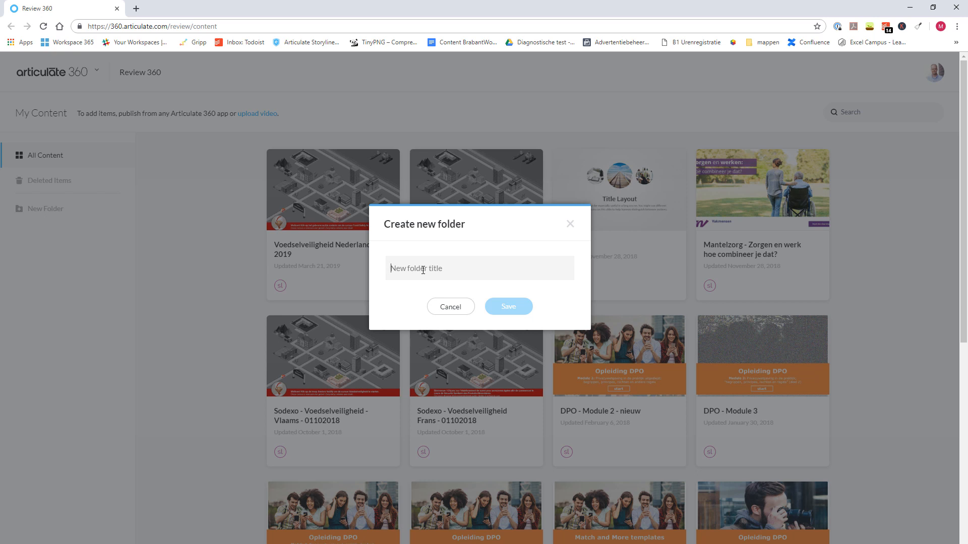
type("dtoryline")
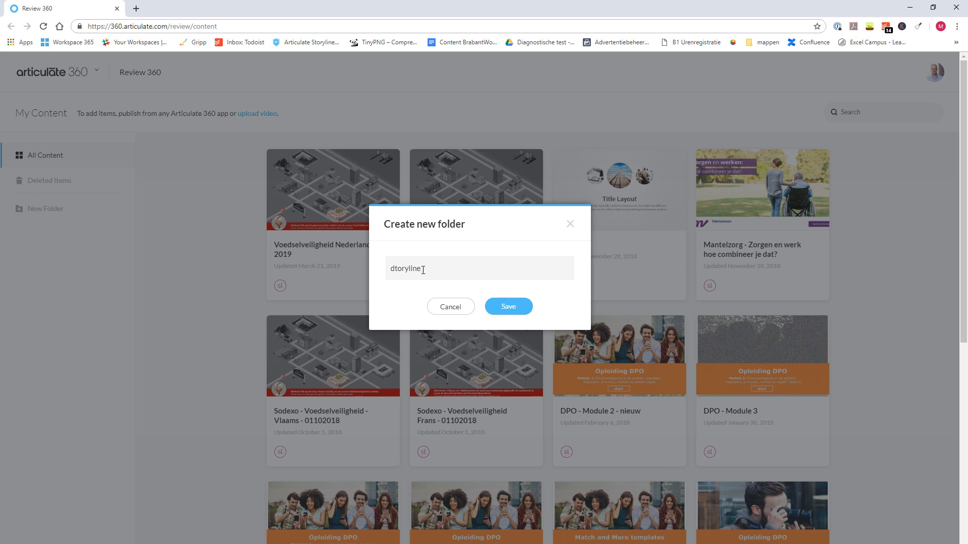
key("BackSpace")
key("BackSpace")
key("BackSpace")
type("st")
type("oryline")
left_click(508, 306)
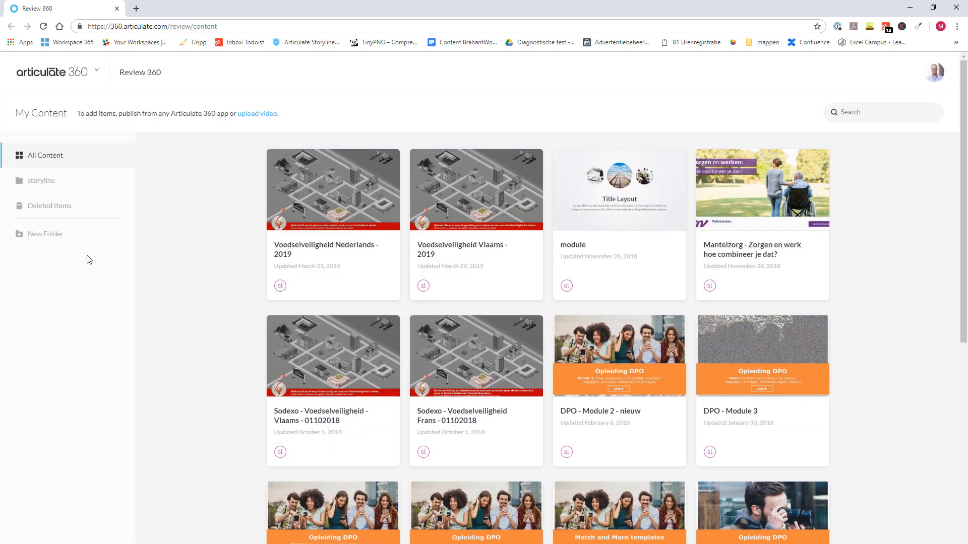
left_click(42, 181)
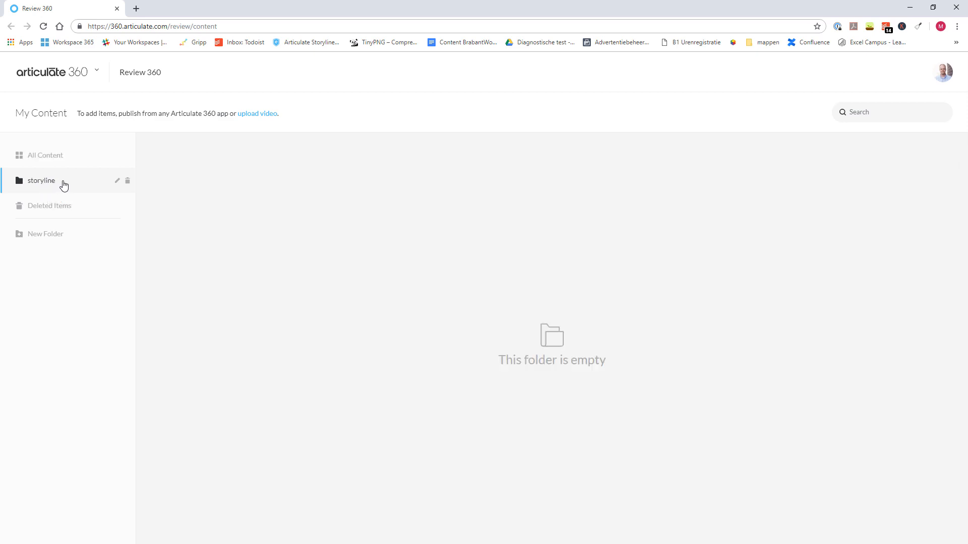
left_click(46, 156)
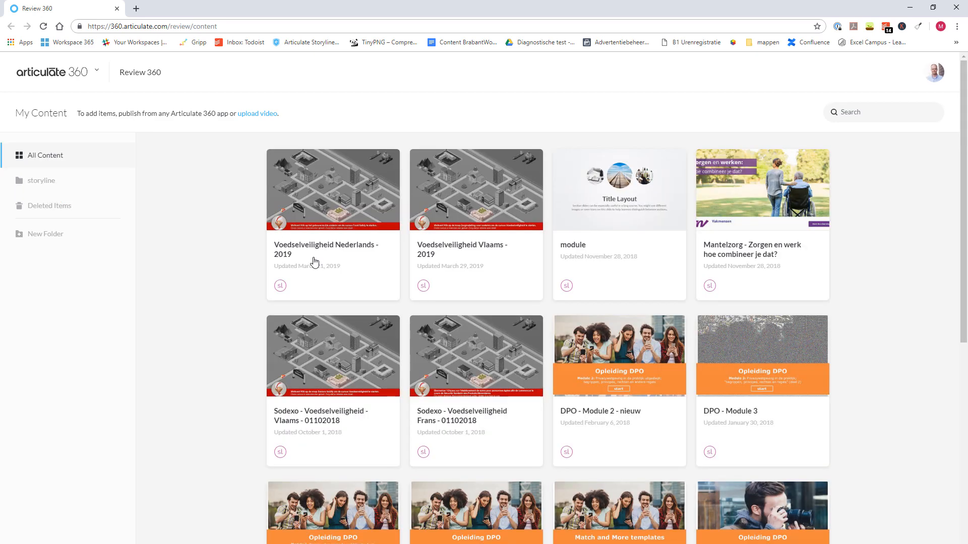
left_click(677, 241)
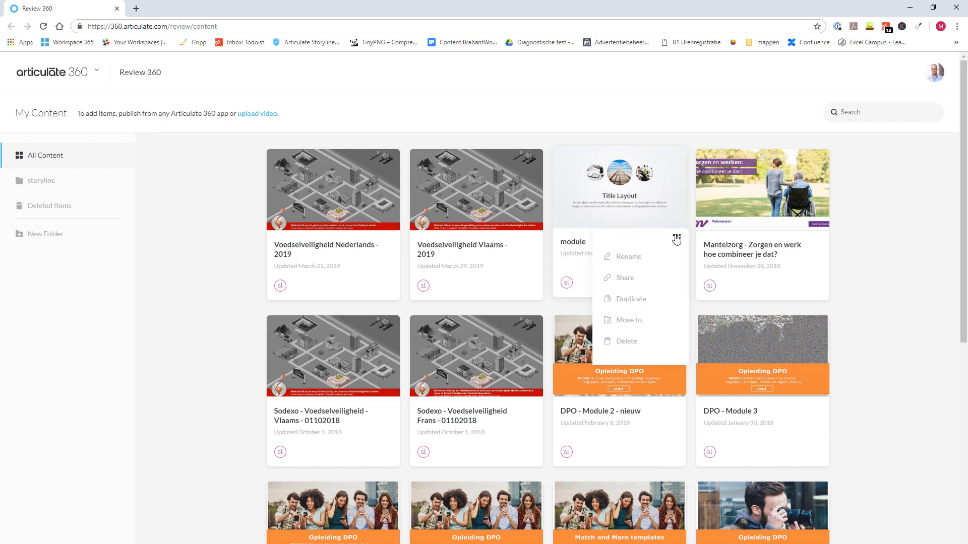
left_click(628, 320)
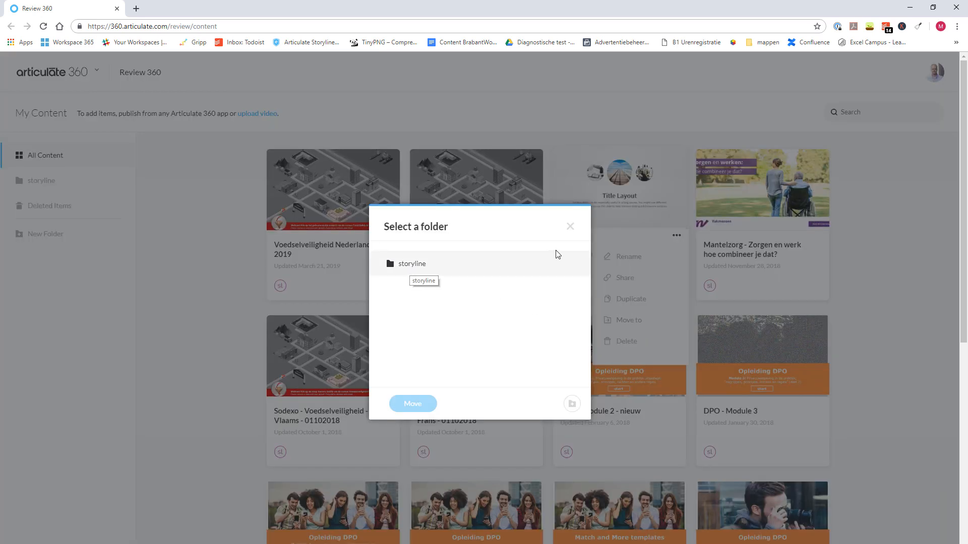
left_click(570, 226)
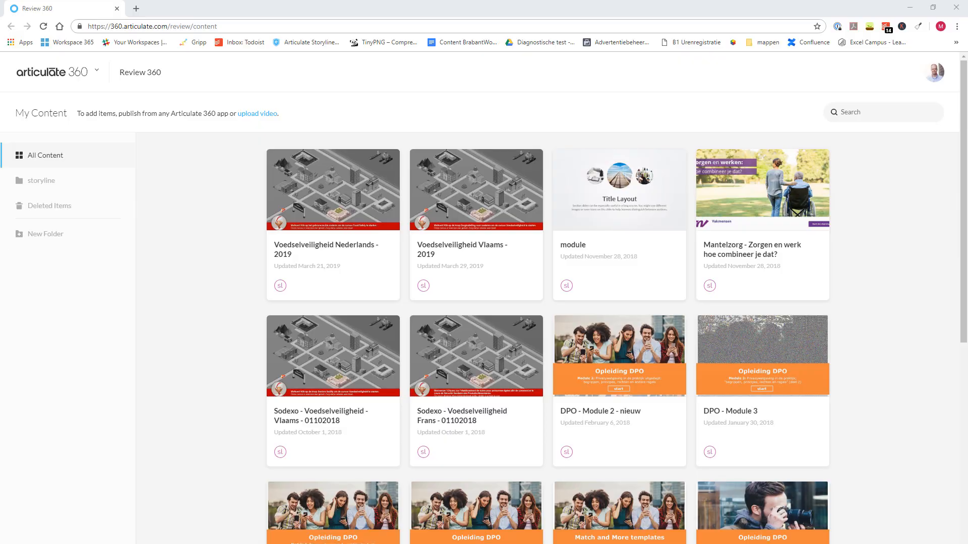
Open the module in the review viewer and check its Current Version list
left_click(627, 244)
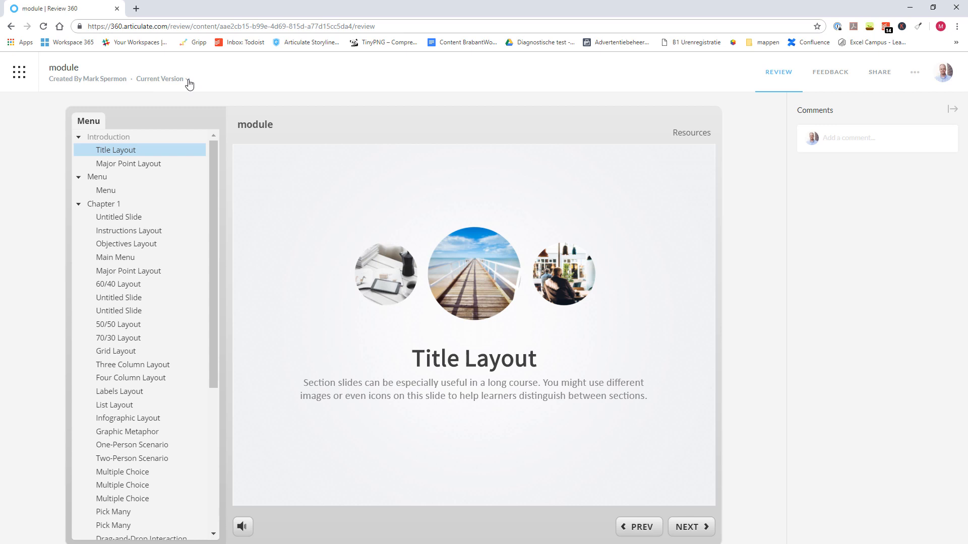
left_click(188, 81)
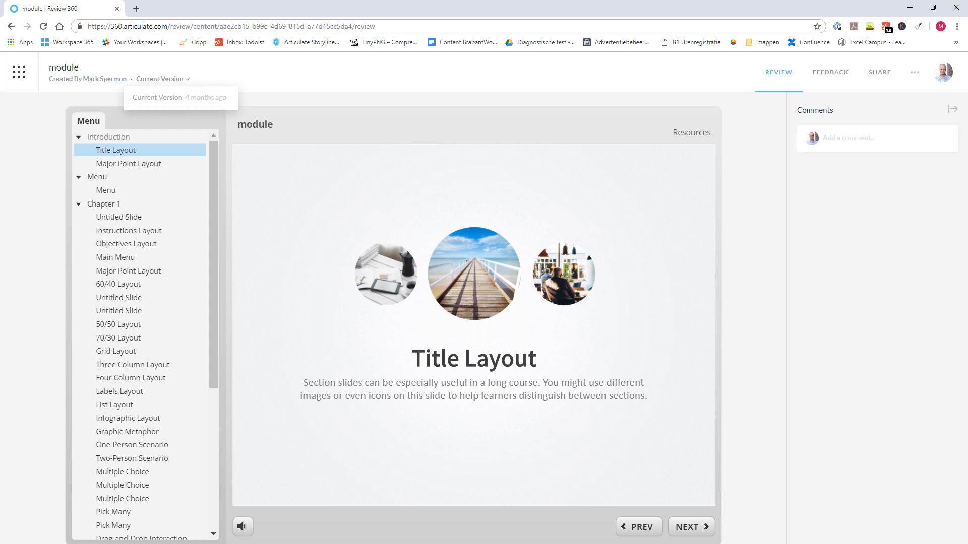
left_click(183, 82)
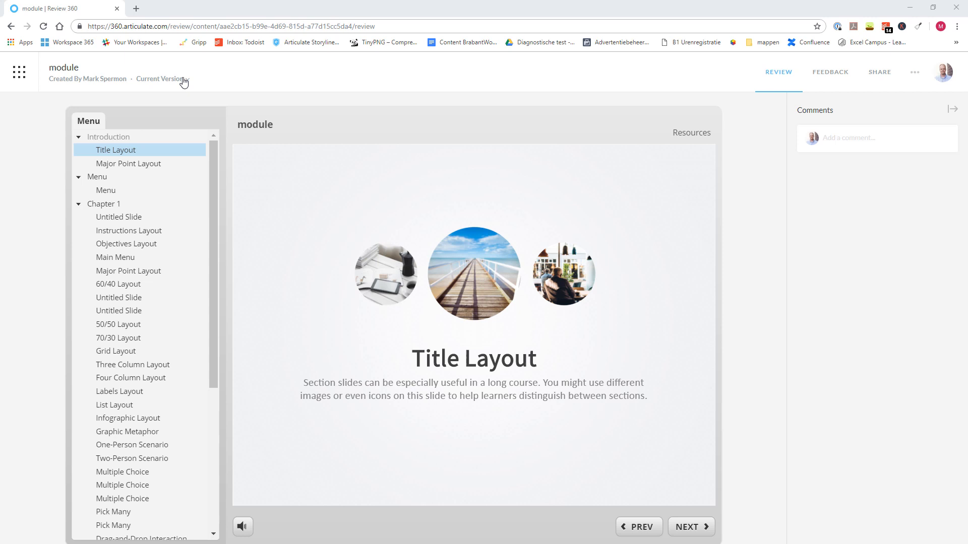
left_click(183, 80)
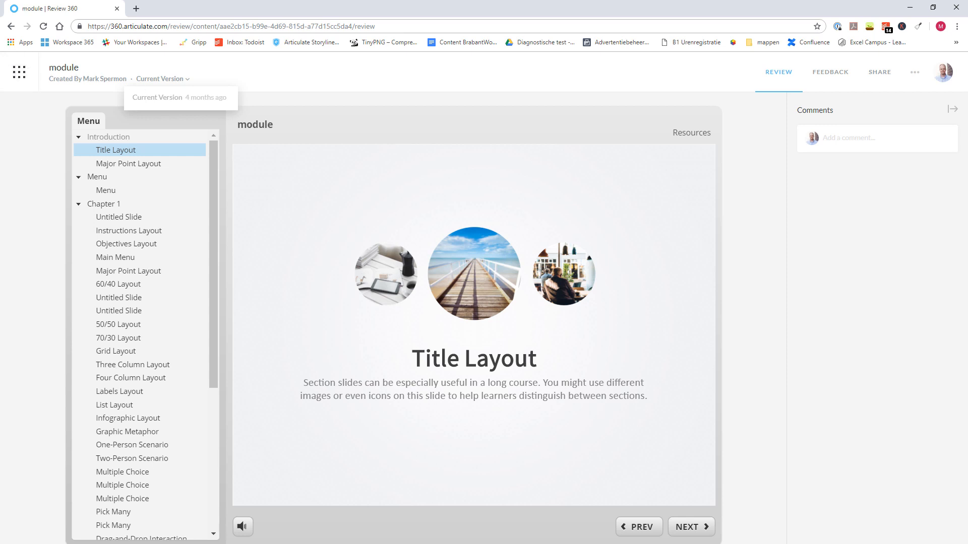
left_click(559, 135)
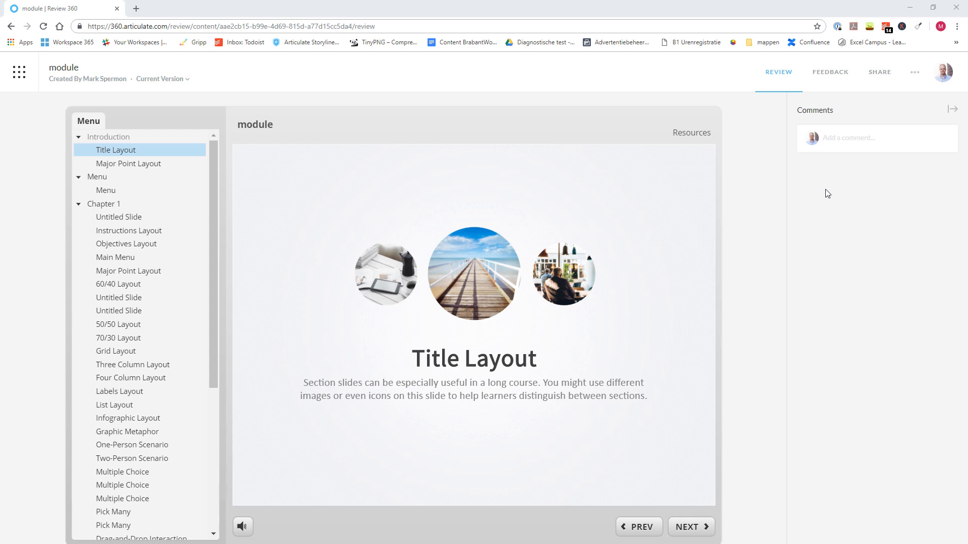
Write and post the comment 'wrong photo' on the Title Layout slide
left_click(846, 139)
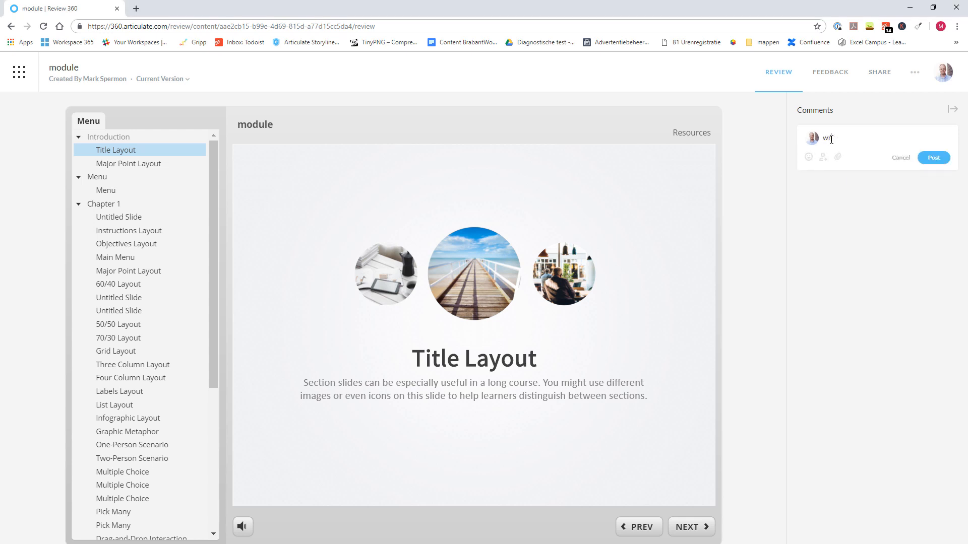
type("wrong photo")
left_click(937, 162)
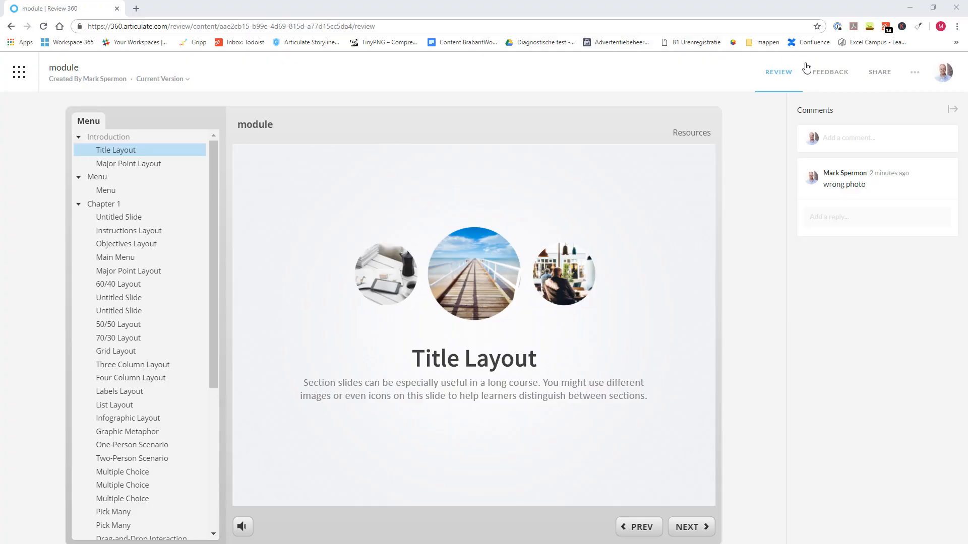
Switch to the Feedback overview and start, then abandon, a reply to 'wrong photo'
left_click(830, 72)
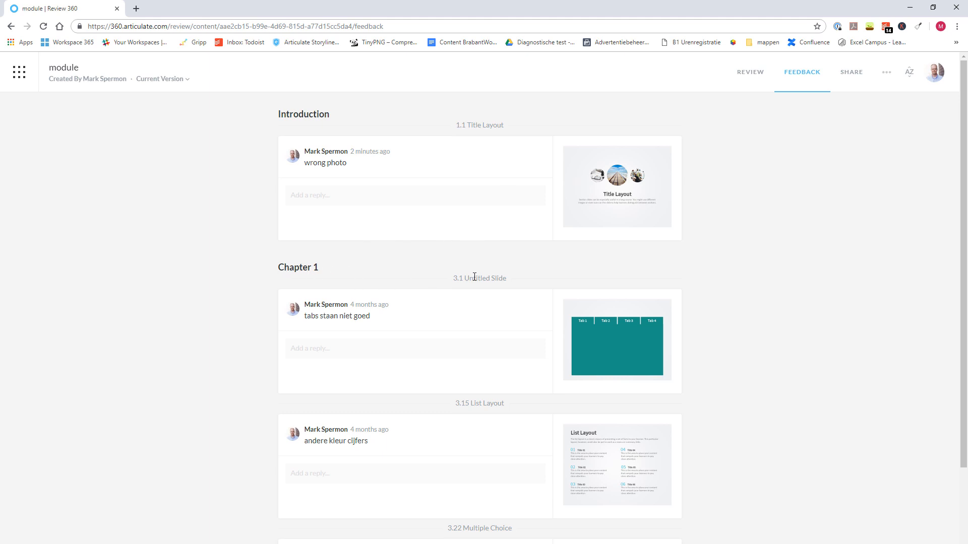
scroll(465, 344, "down", 2)
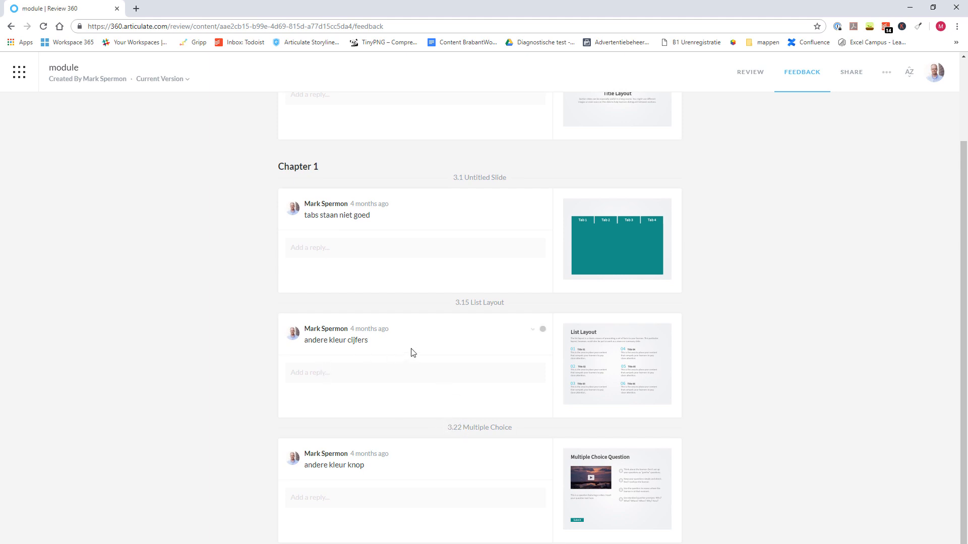
scroll(413, 337, "up", 2)
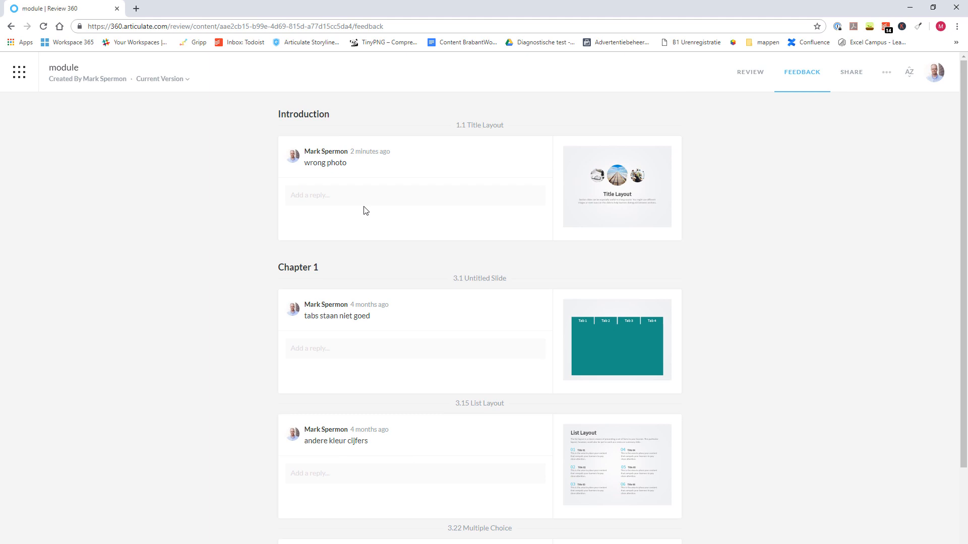
left_click(336, 196)
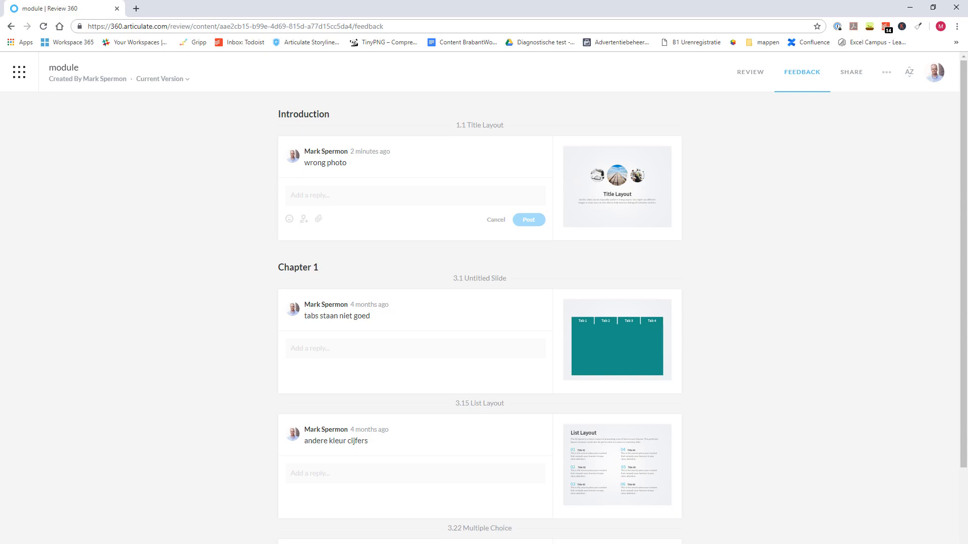
key("alt+Tab")
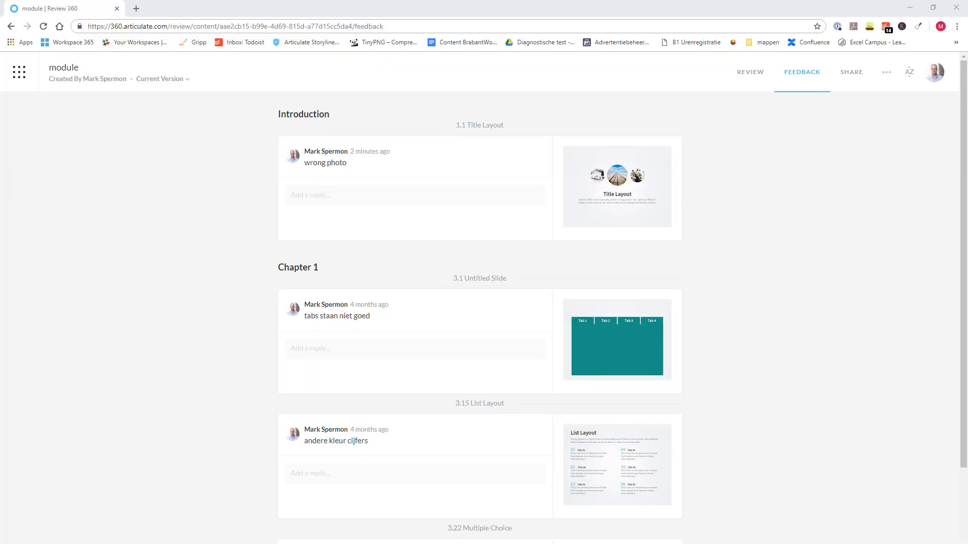
Check the 'wrong photo' comment's options and mark it as resolved
mouse_move(416, 158)
left_click(533, 154)
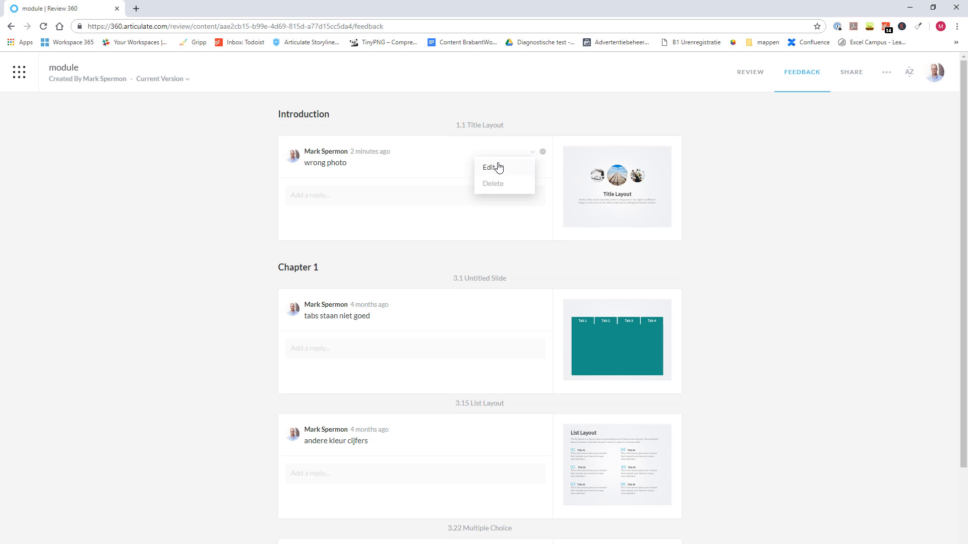
triple_click(456, 163)
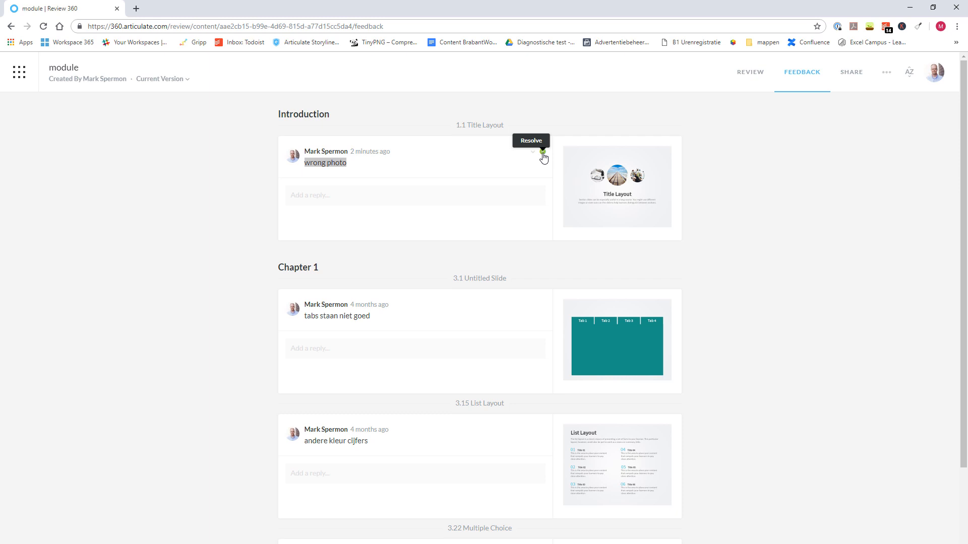
left_click(542, 157)
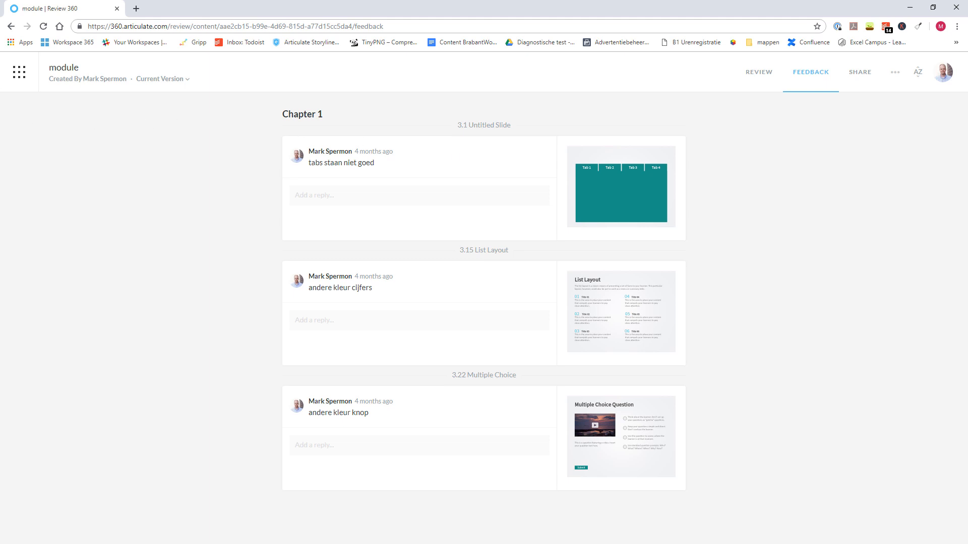
In Share settings, enable Set a password for the module's shareable link
left_click(860, 72)
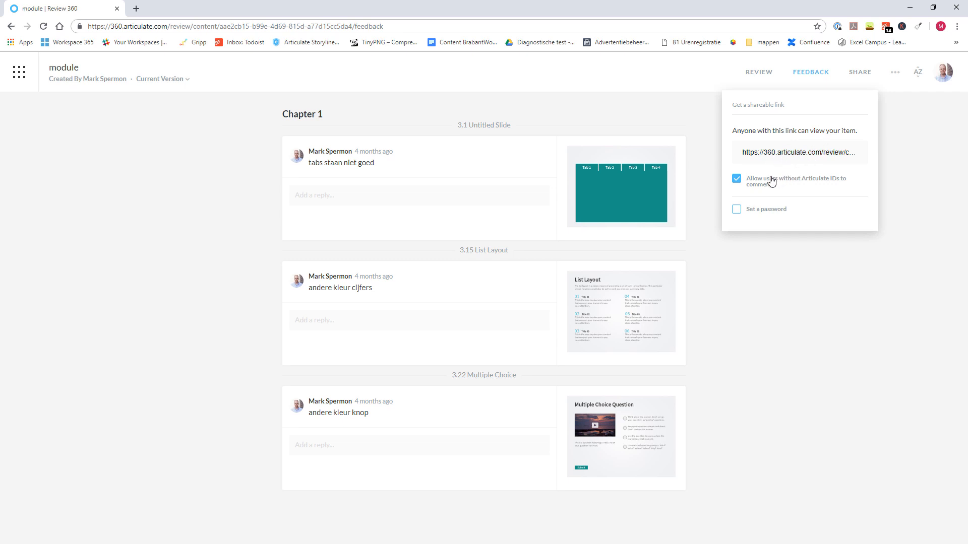
left_click(738, 210)
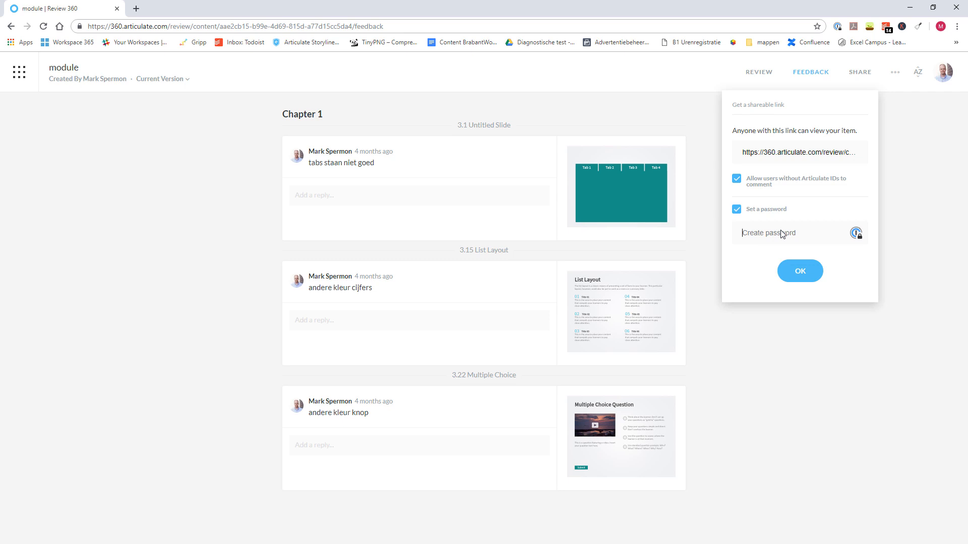
left_click(782, 233)
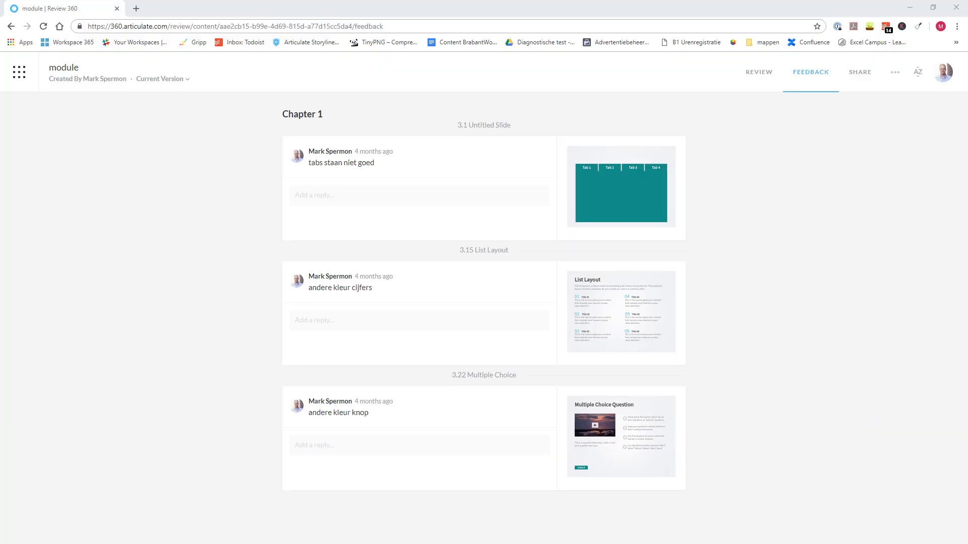
View Project Notifications from the feedback ··· menu, then return to that menu for Export Comments
left_click(895, 72)
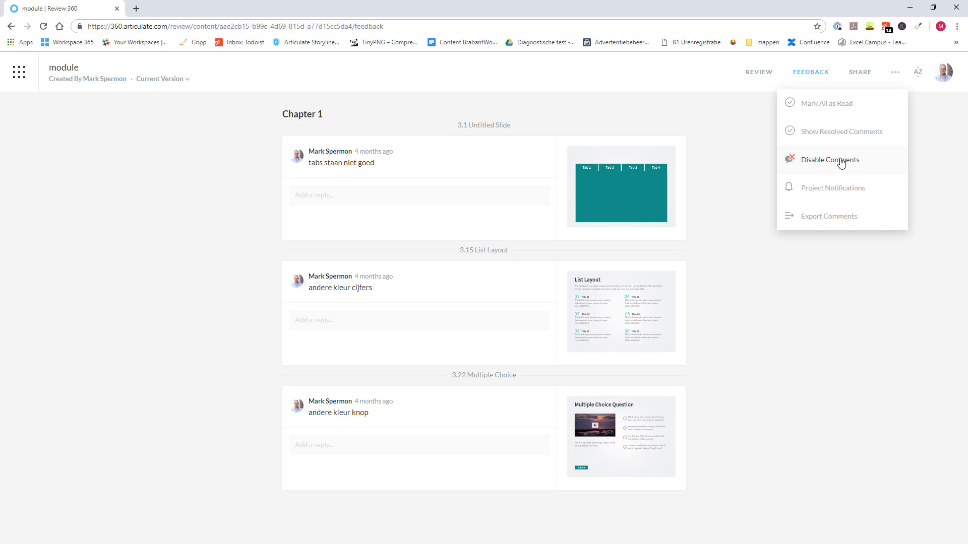
left_click(817, 188)
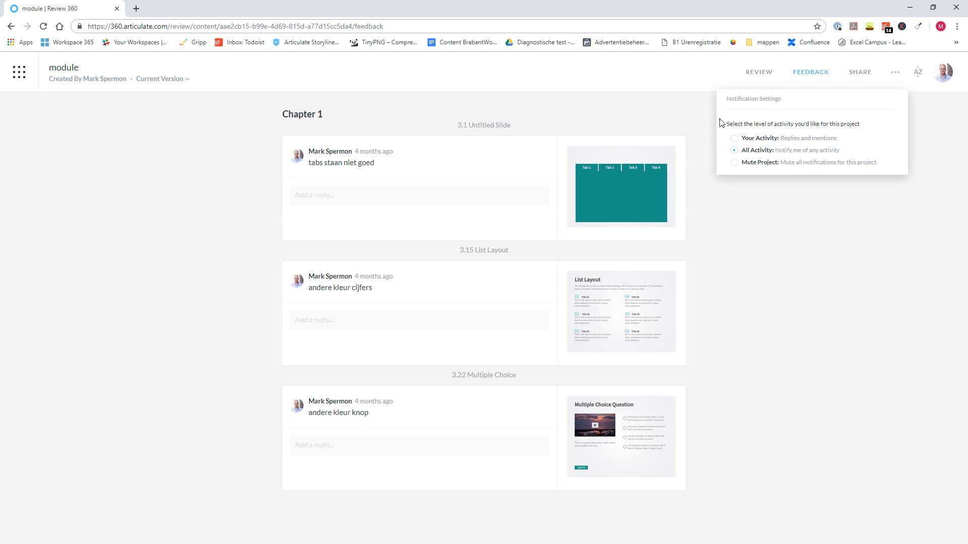
left_click(691, 106)
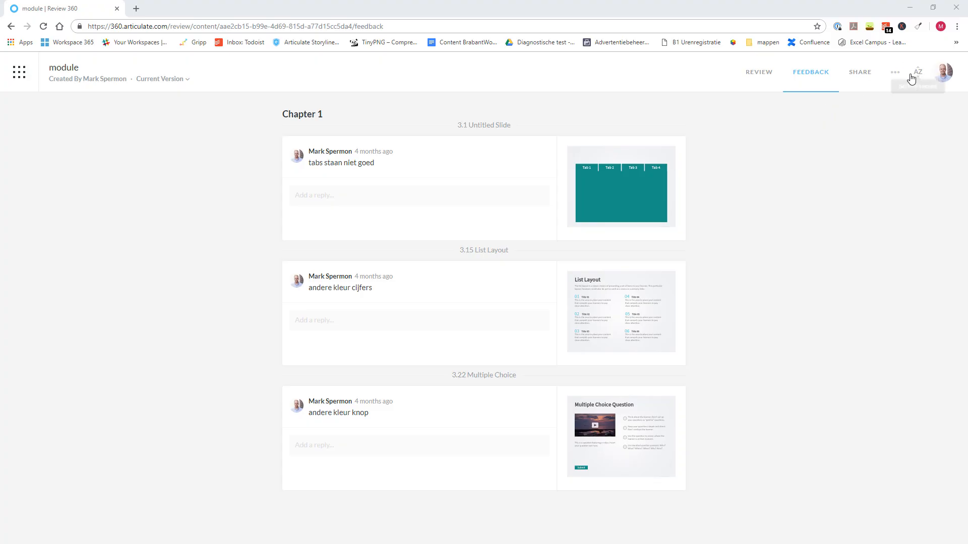
left_click(896, 75)
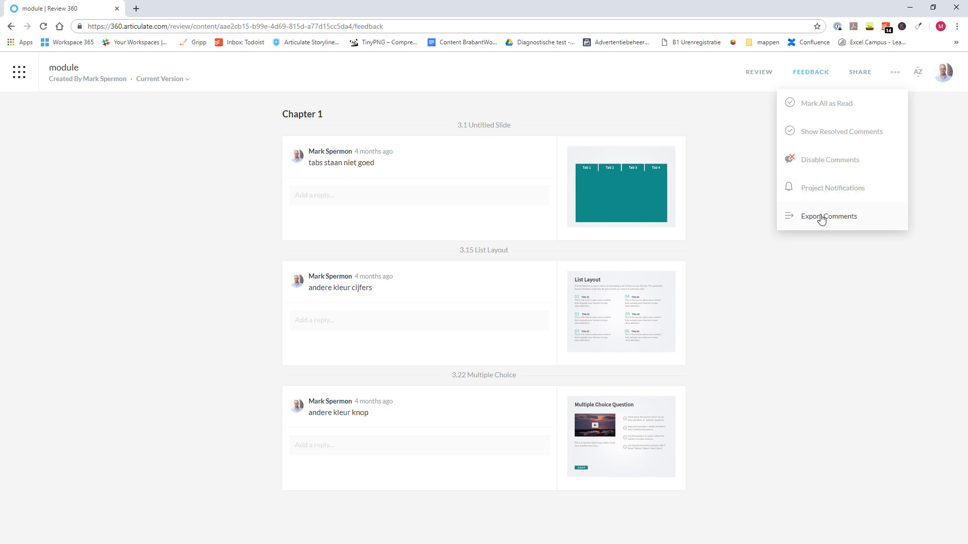
Review Export Comments settings, keeping comment order By Recent and export format CSV
left_click(822, 219)
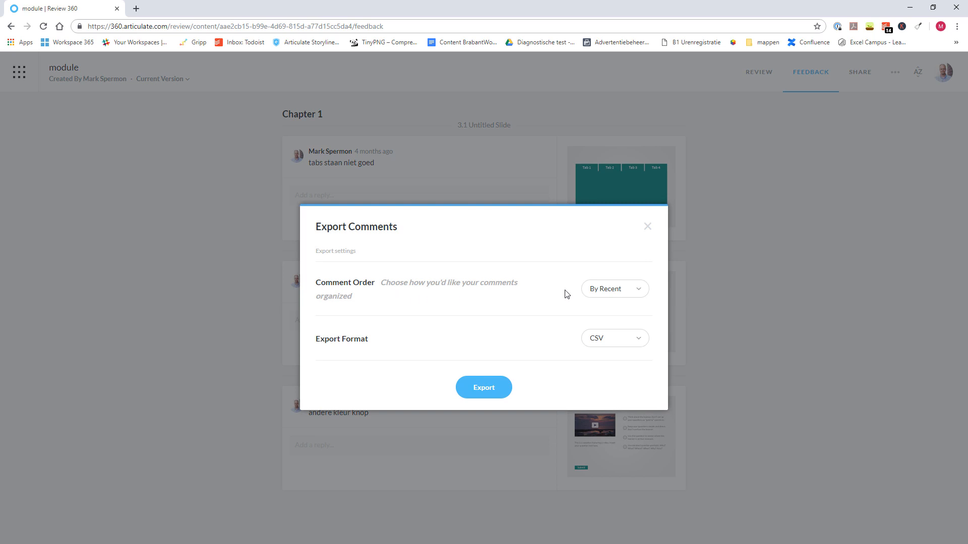
left_click(632, 293)
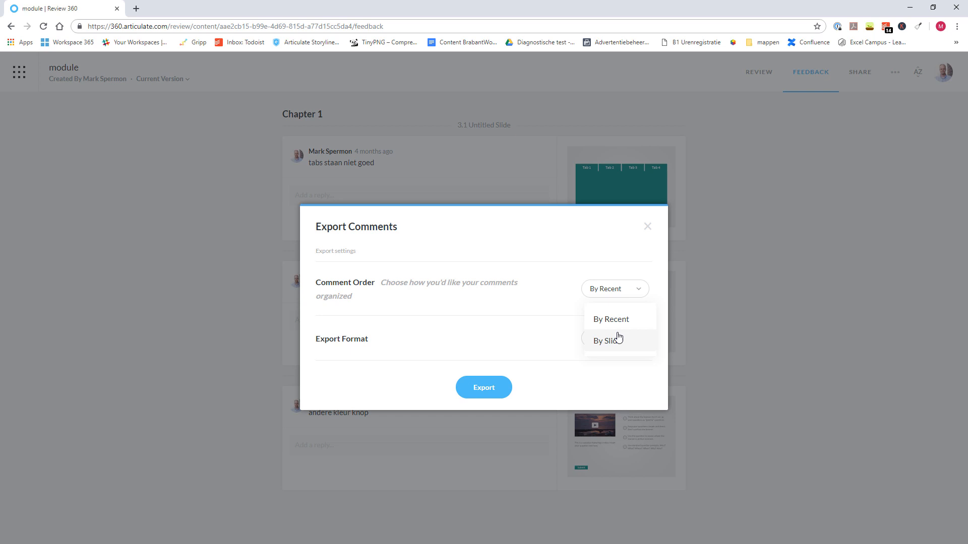
left_click(564, 317)
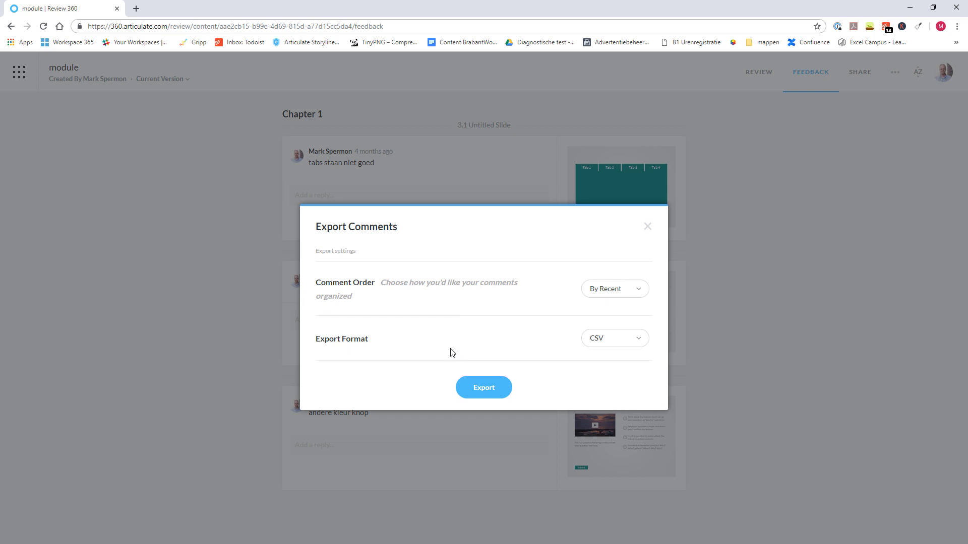
left_click(606, 342)
left_click(323, 367)
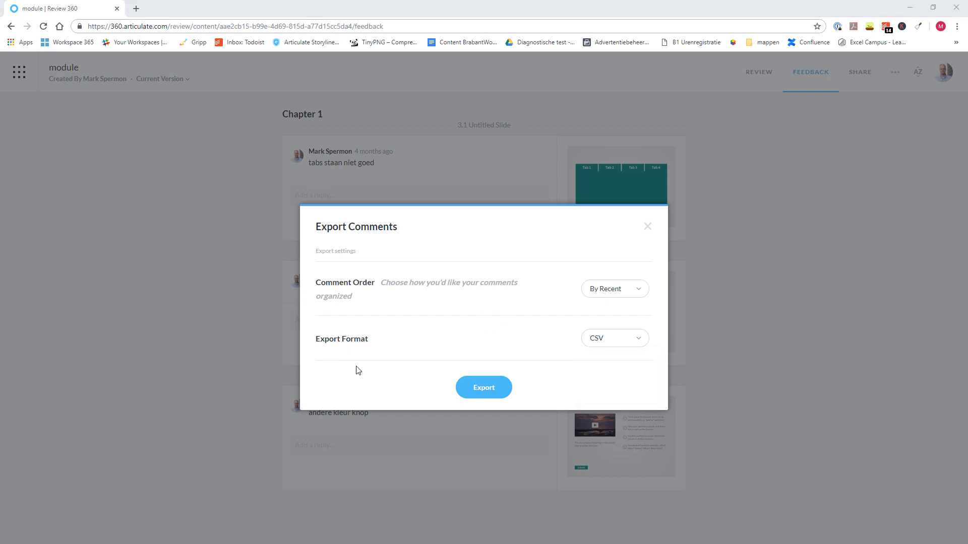